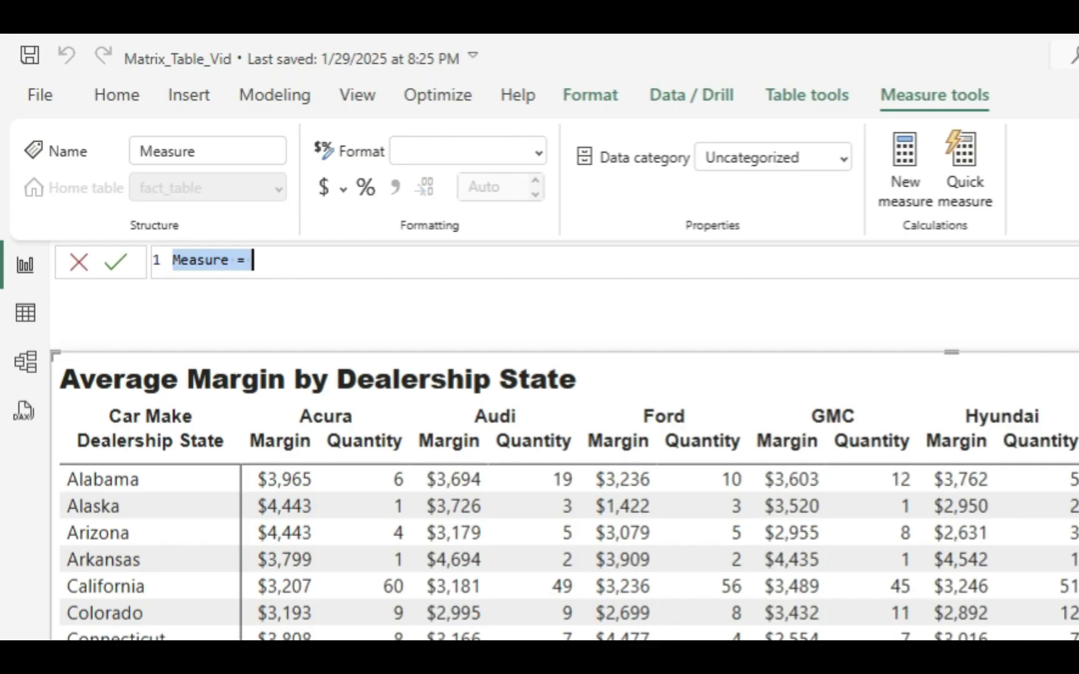
# Define the new measure as MarginCalc = AVERAGE(fact_table[margin])
pyautogui.write('Marg')
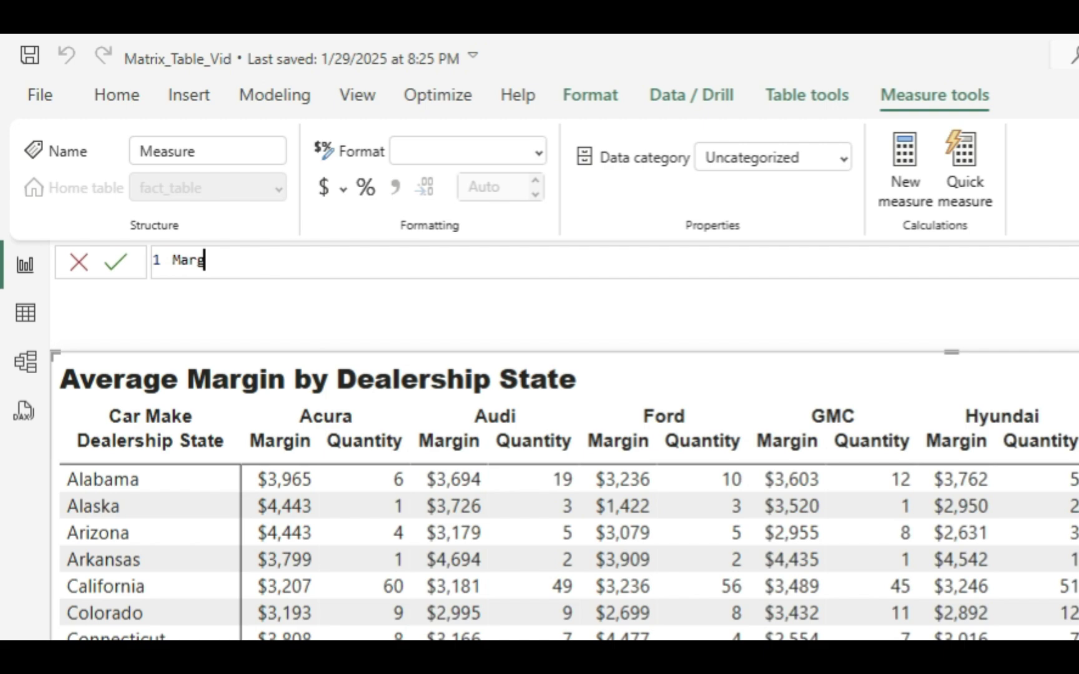
pyautogui.write('inCalc = average')
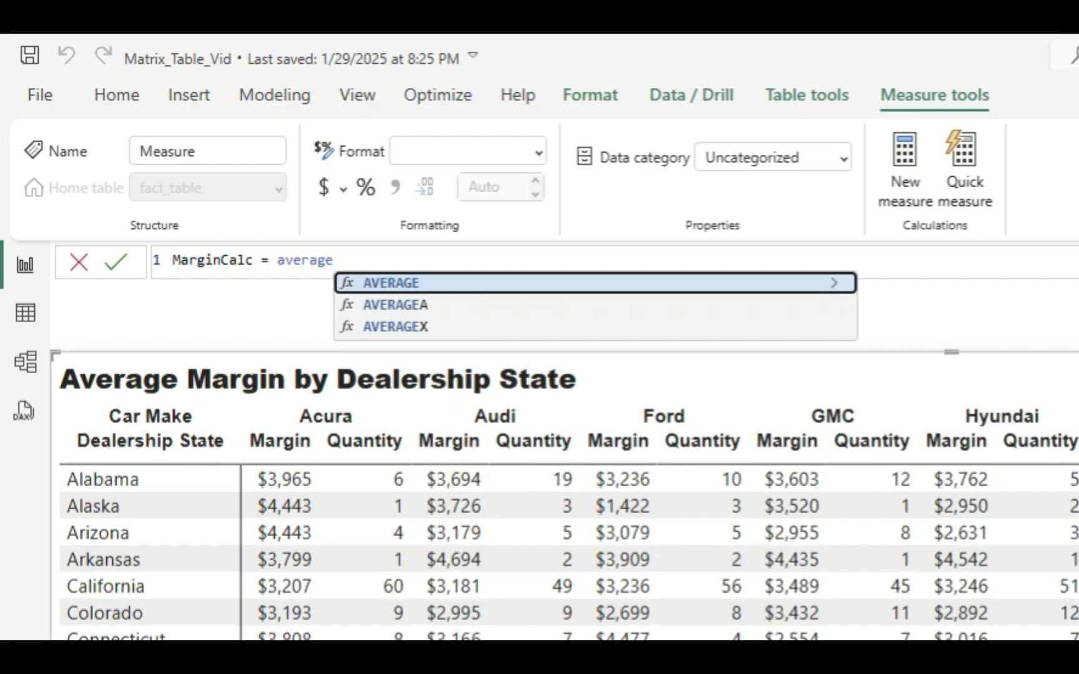
pyautogui.press('Tab')
pyautogui.write('margin')
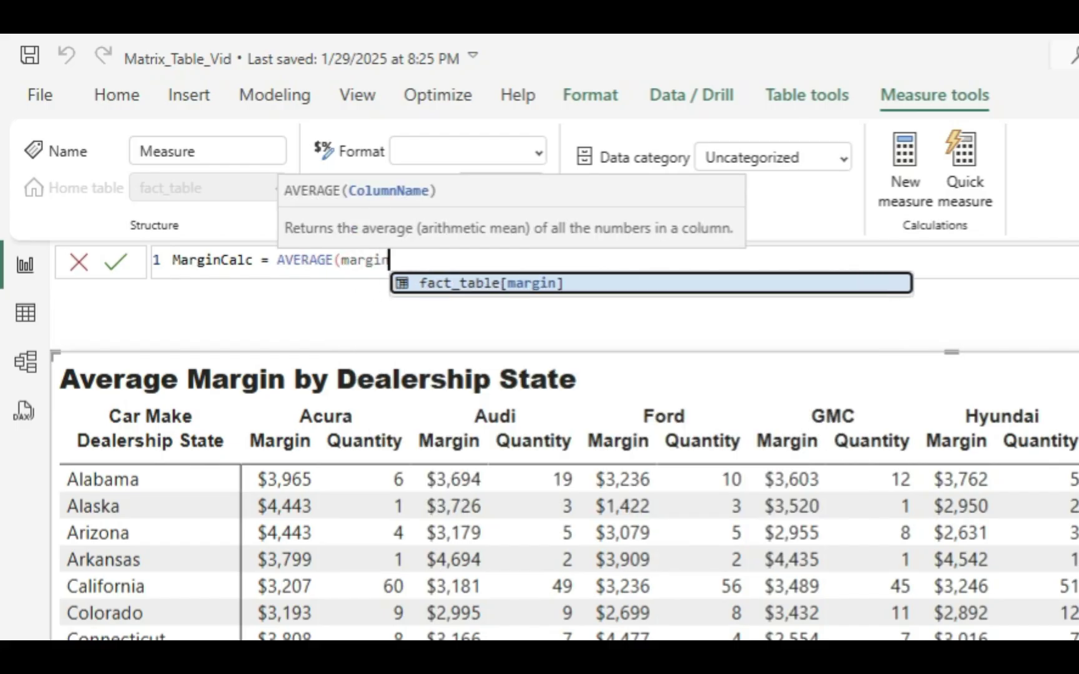
pyautogui.press('Tab')
pyautogui.write(')')
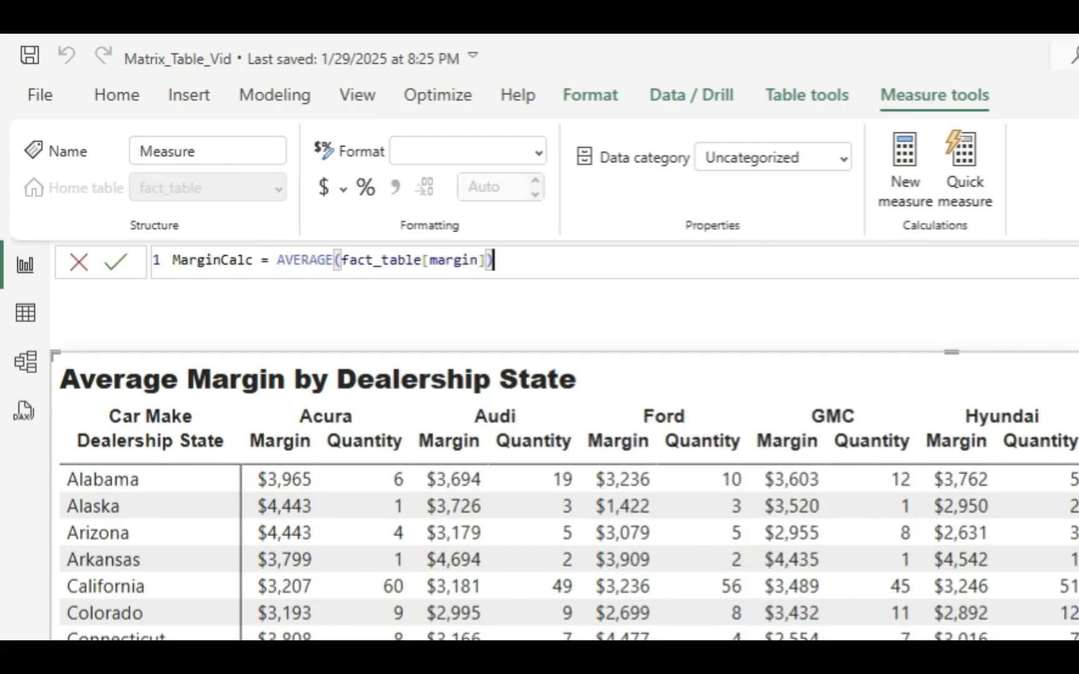
pyautogui.press('Return')
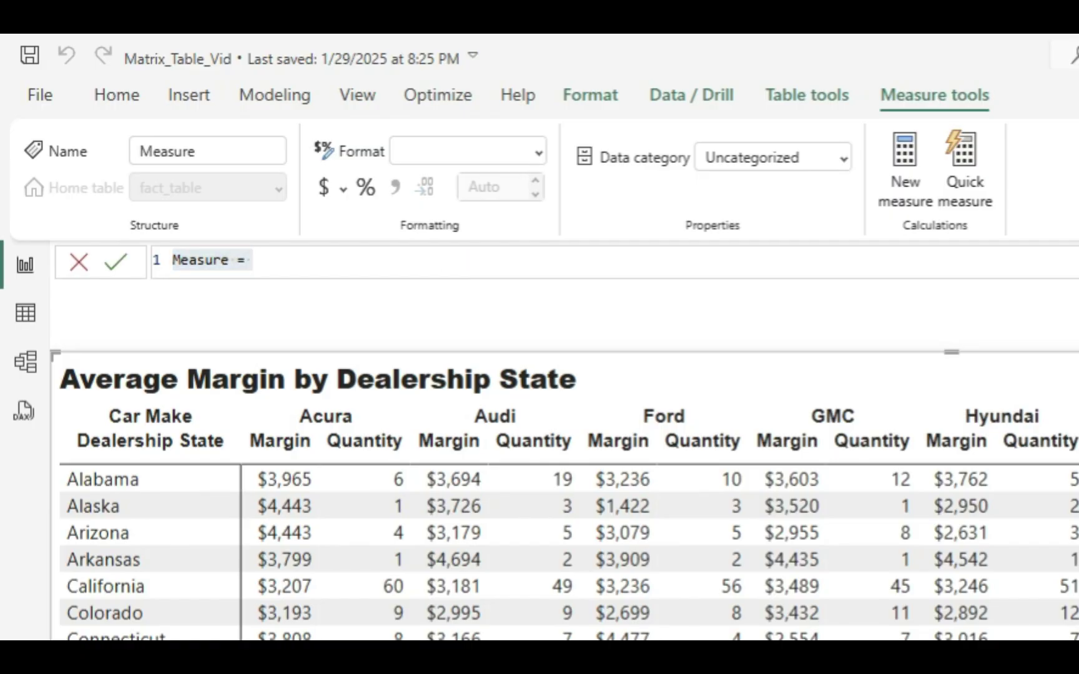
# Begin a second measure with MaxInRow = VAR MaxUnits = and add blank lines below for the rest of the formula
pyautogui.write('MaxIn')
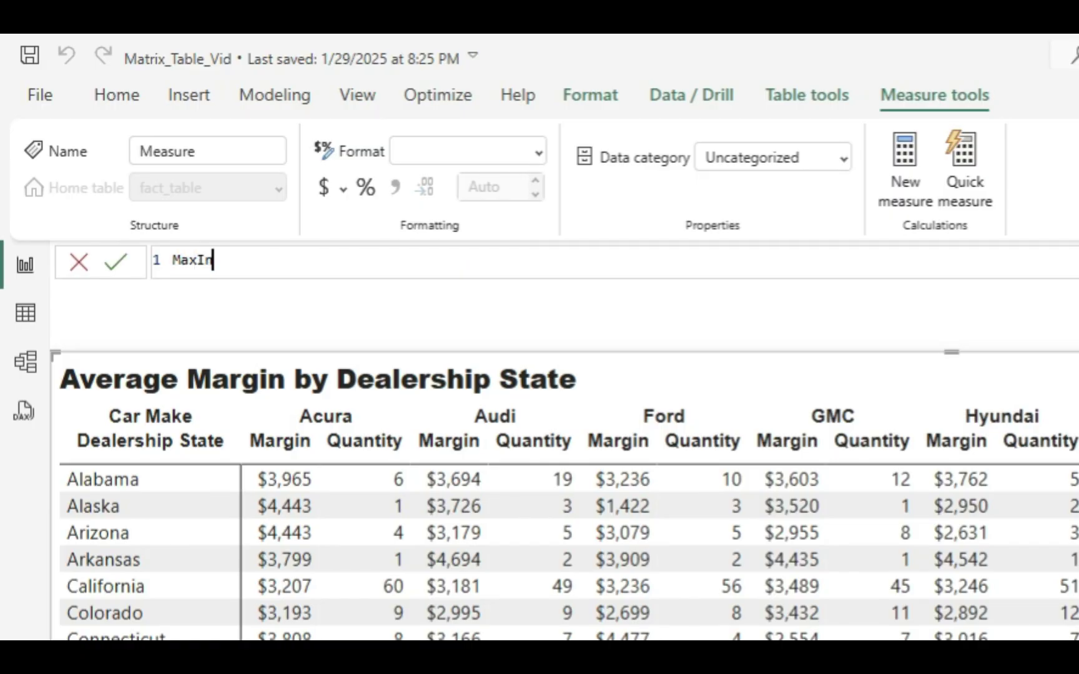
pyautogui.write('Row = VAR M')
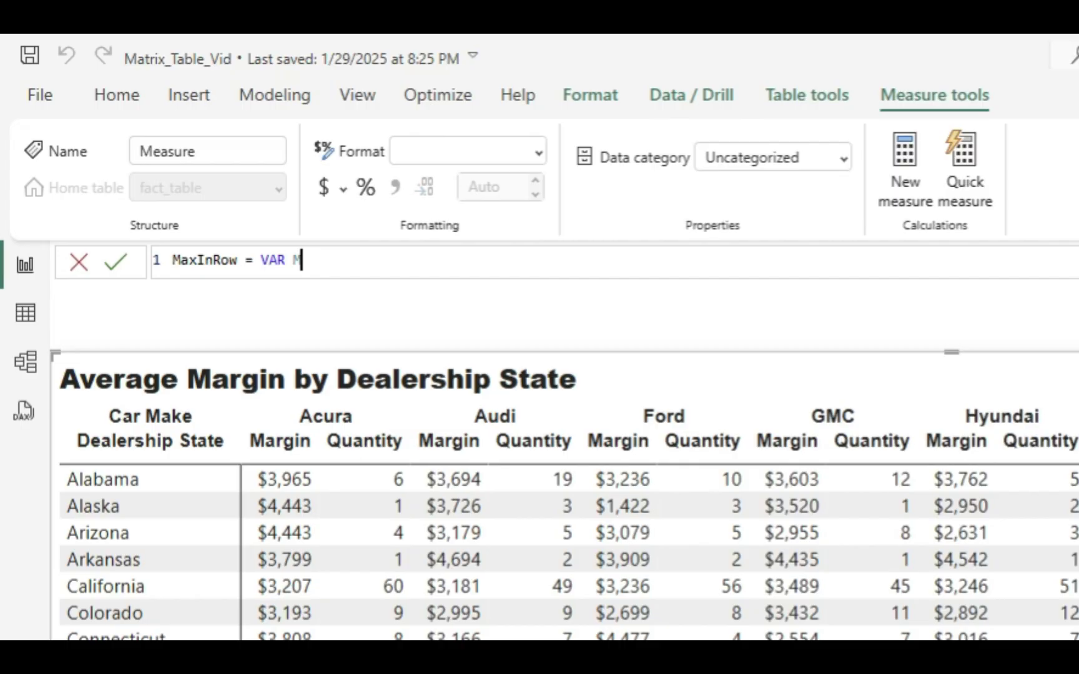
pyautogui.write('axUnits =')
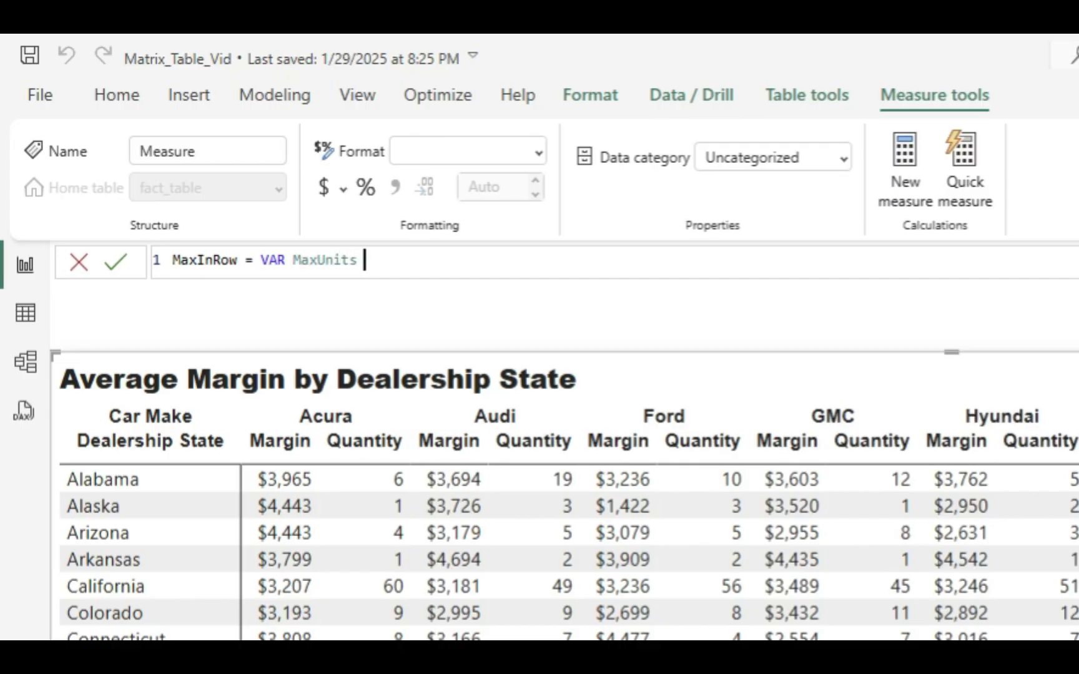
pyautogui.hotkey('shift', 'Return')
pyautogui.hotkey('shift', 'Return')
pyautogui.hotkey('shift', 'Return')
pyautogui.hotkey('shift', 'Return')
pyautogui.hotkey('shift', 'Return')
pyautogui.hotkey('shift', 'Return')
pyautogui.hotkey('shift', 'Return')
pyautogui.hotkey('shift', 'Return')
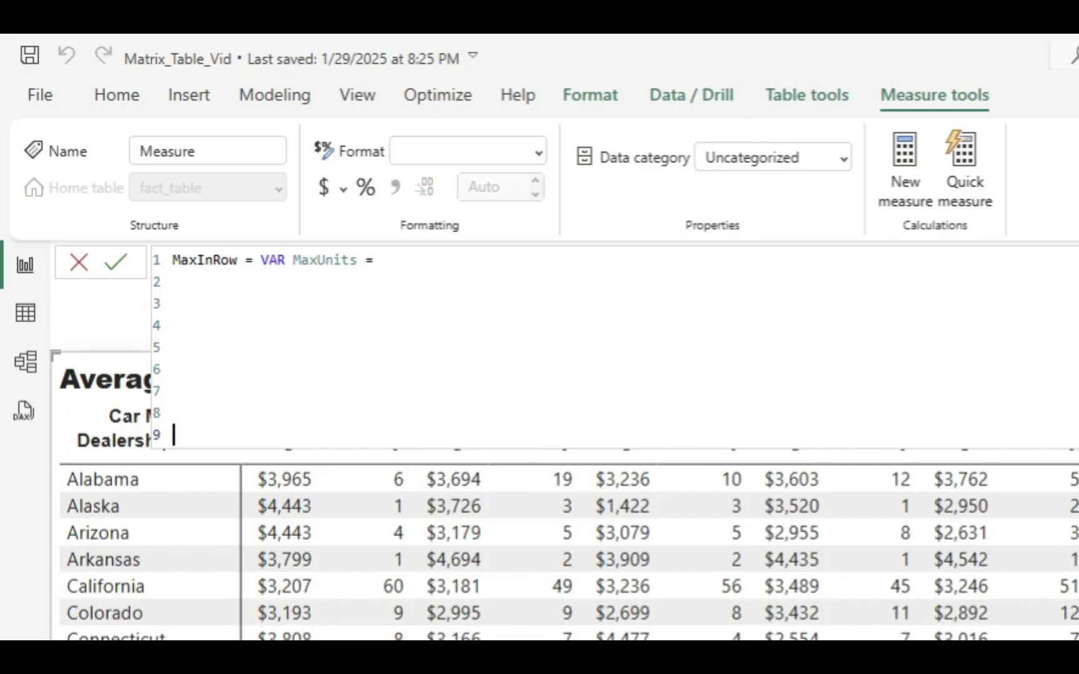
# On the formula's second line, enter MAXX with ALLSELECTED(dim_car[car_id],dim_car[car_make]) as its table argument
pyautogui.click(173, 281)
pyautogui.write('MA')
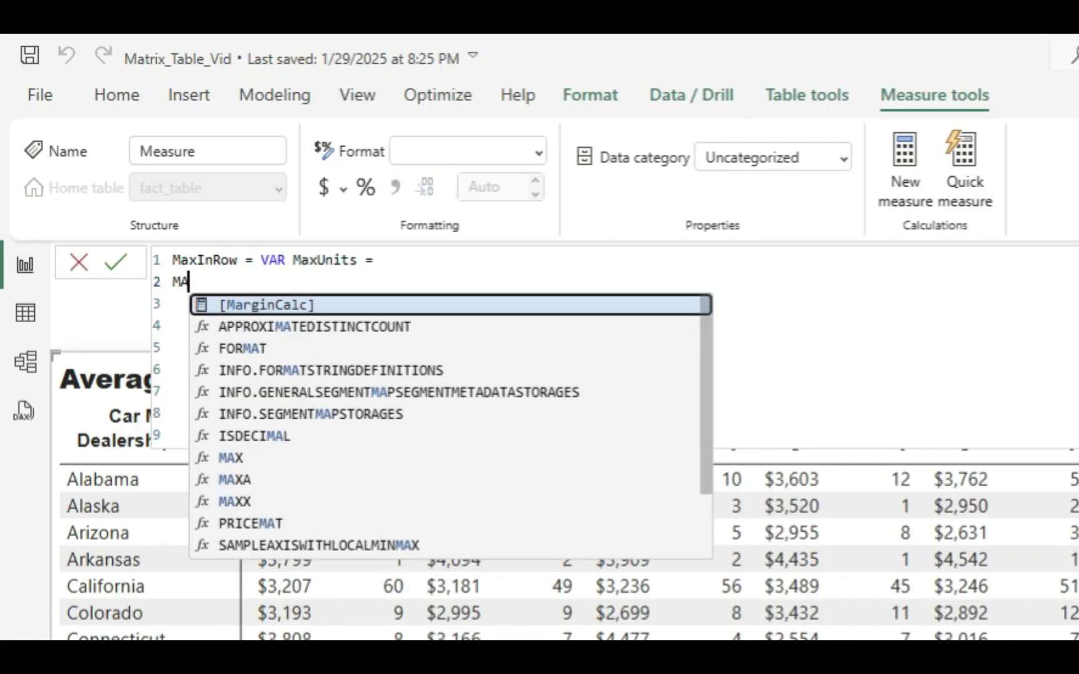
pyautogui.write('XX(')
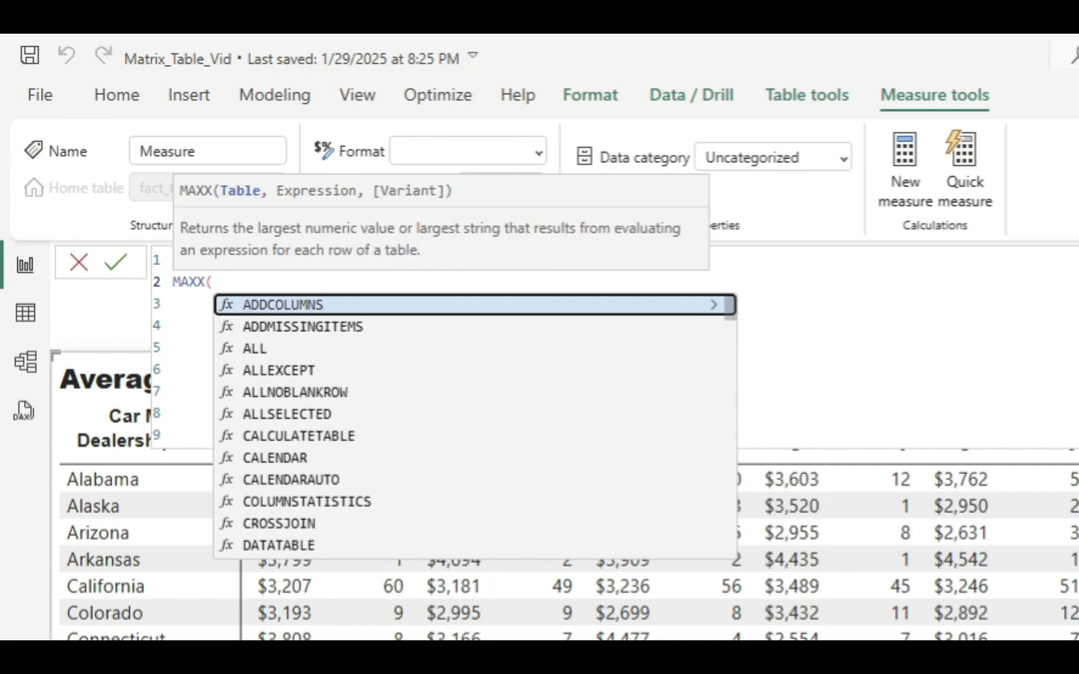
pyautogui.write('allse')
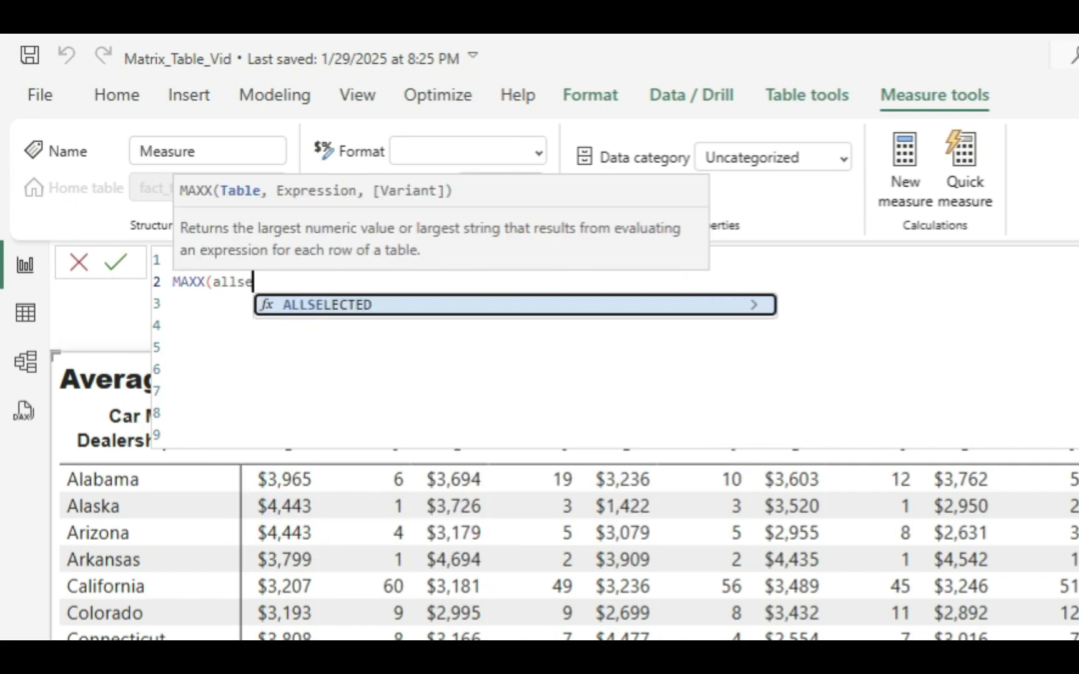
pyautogui.press('Tab')
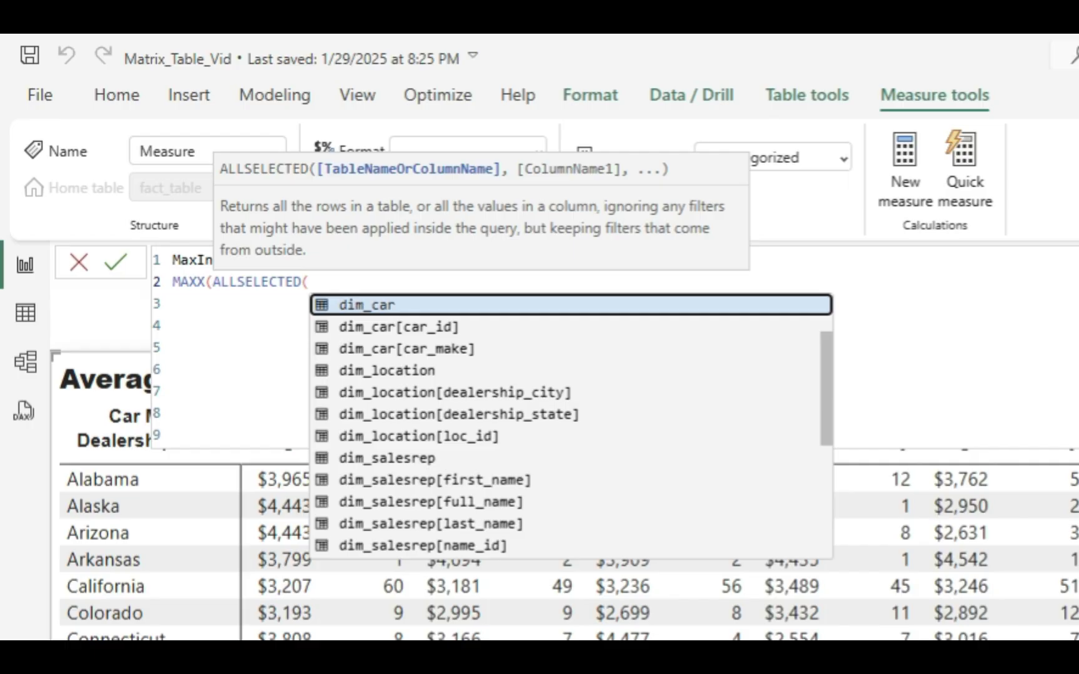
pyautogui.write('ca')
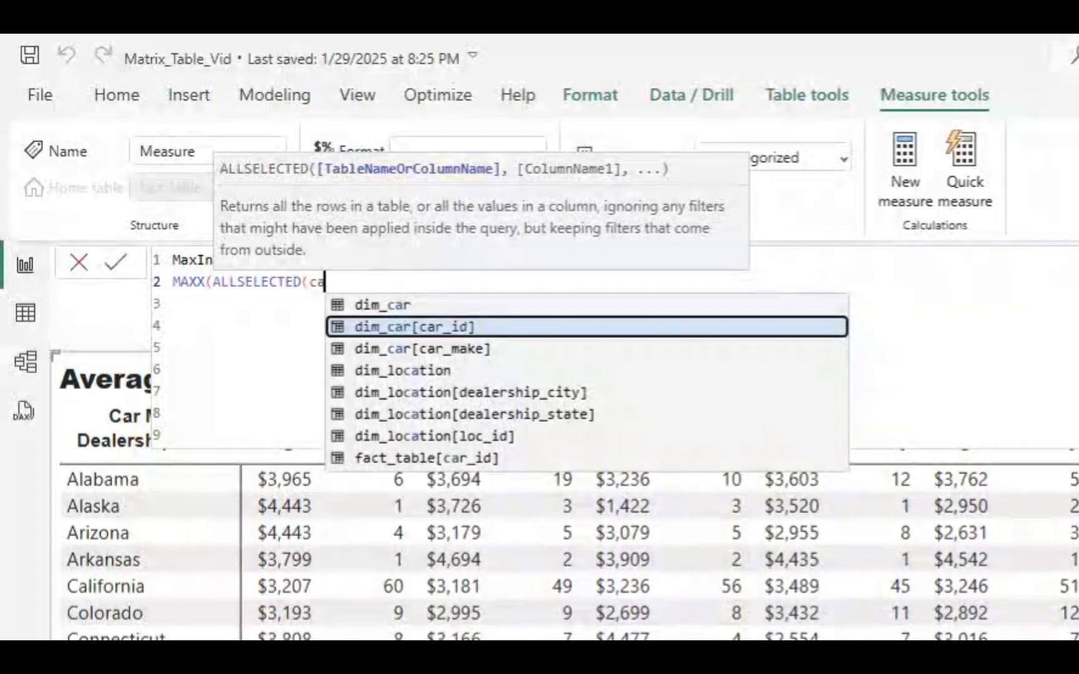
pyautogui.press('Tab')
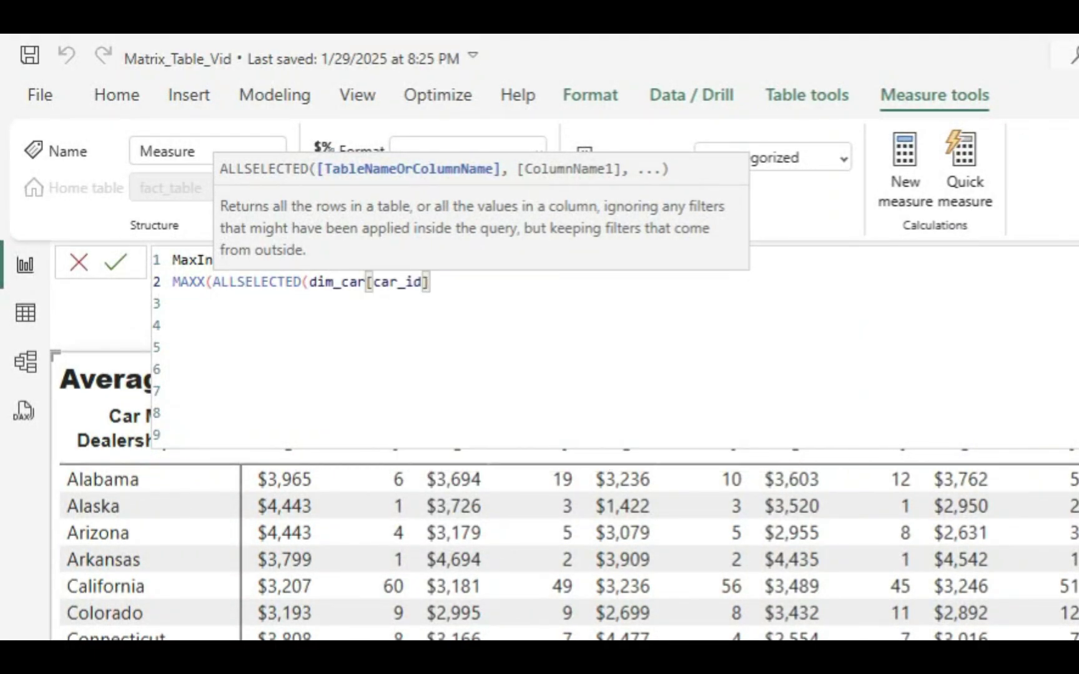
pyautogui.write(',make')
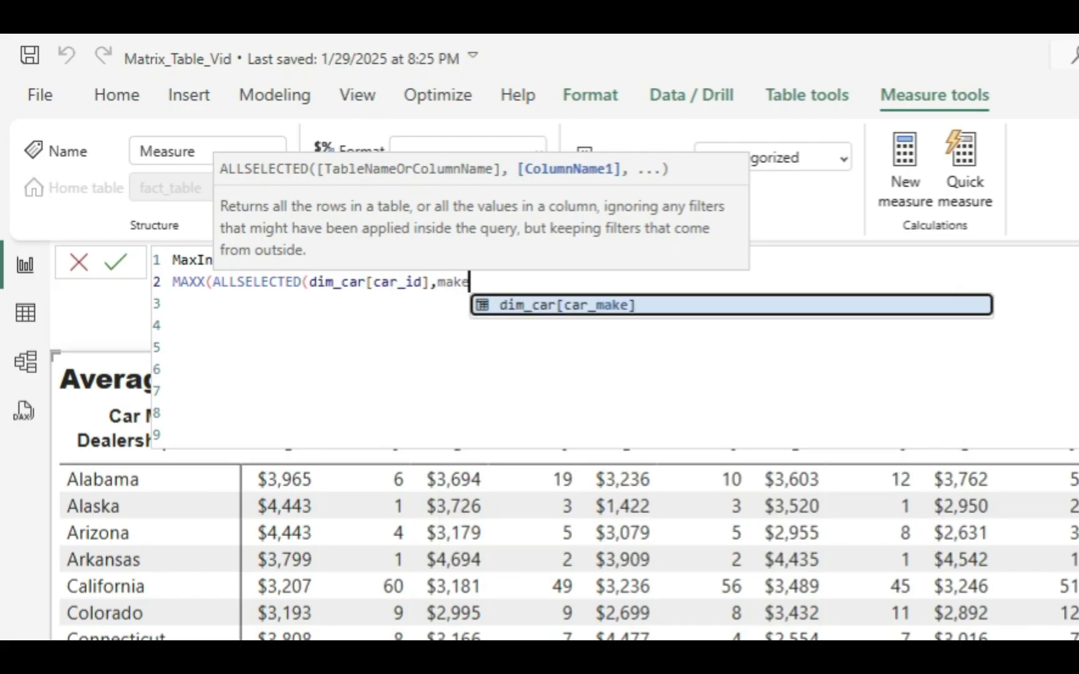
pyautogui.press('Tab')
pyautogui.write(')')
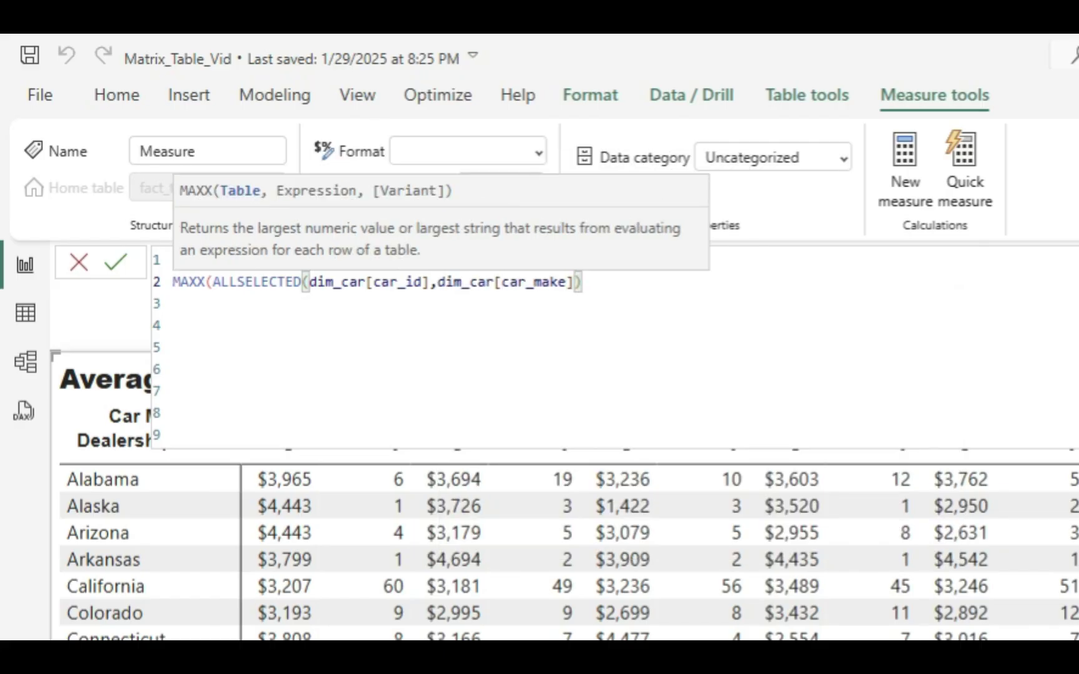
pyautogui.write(',')
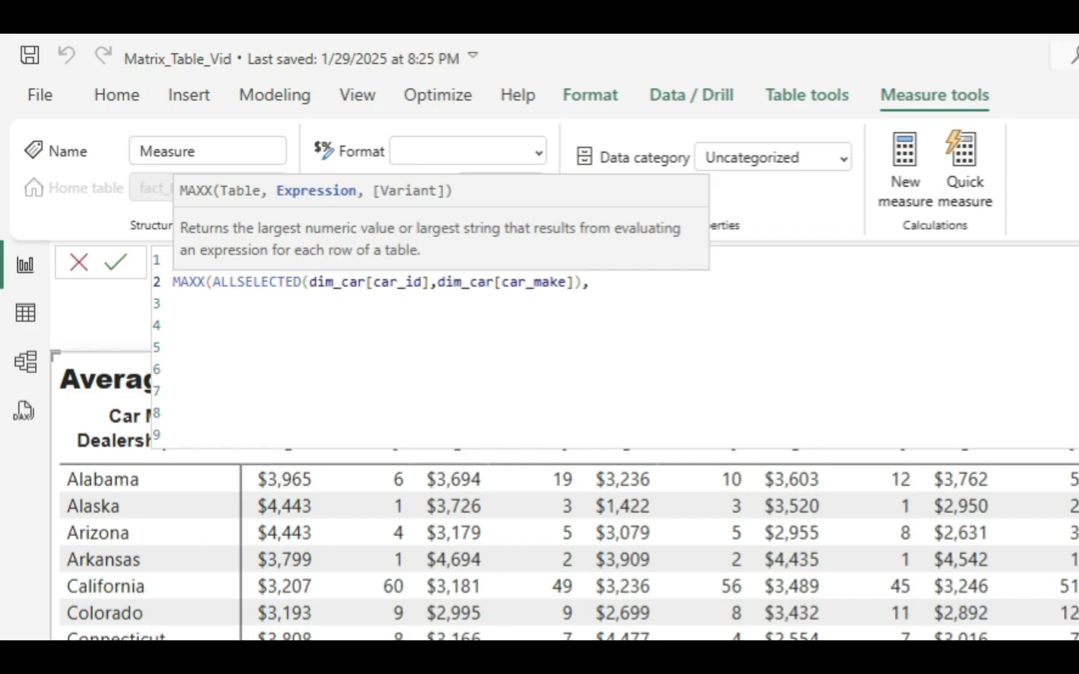
# Add [MarginCalc] on a new line as the MAXX expression and close the function
pyautogui.press('Return')
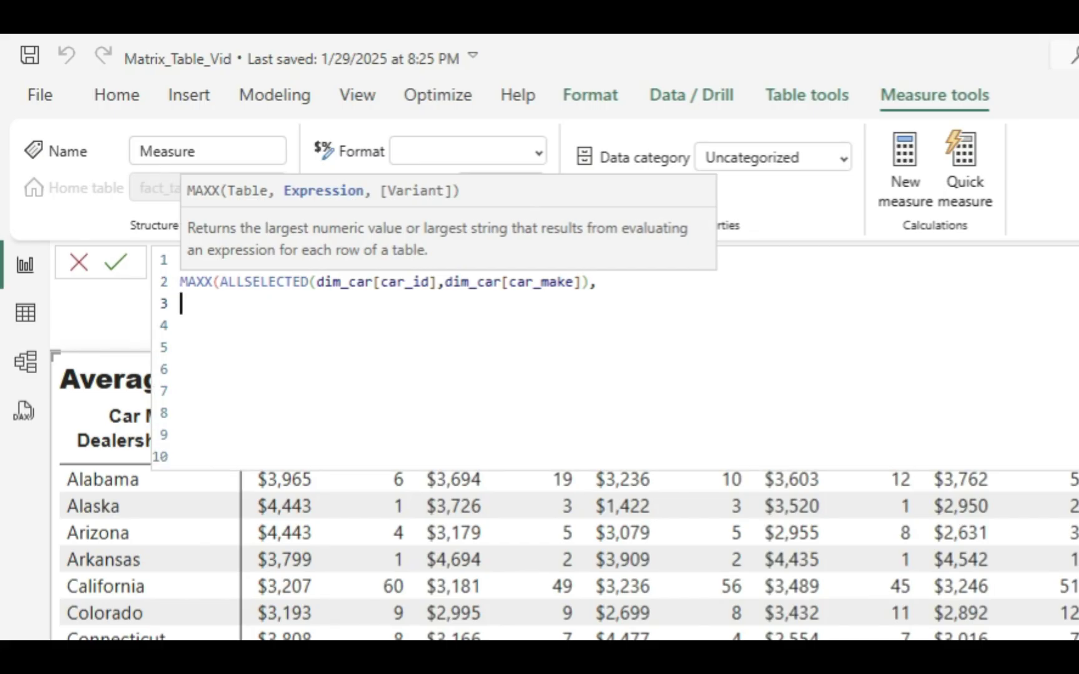
pyautogui.write('mar')
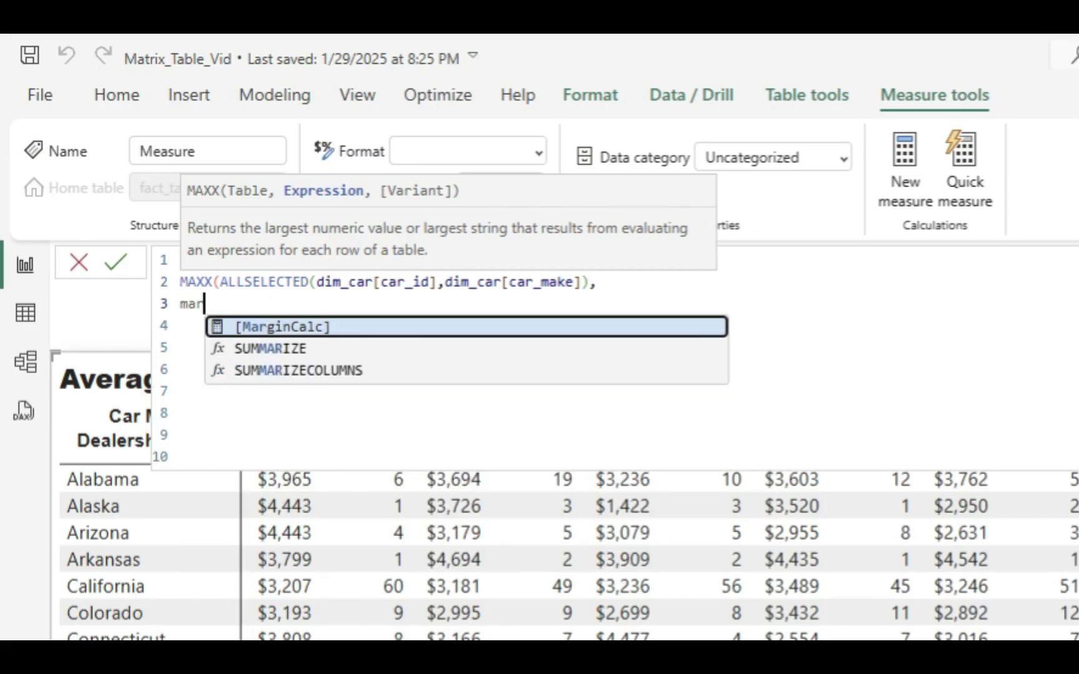
pyautogui.press('Tab')
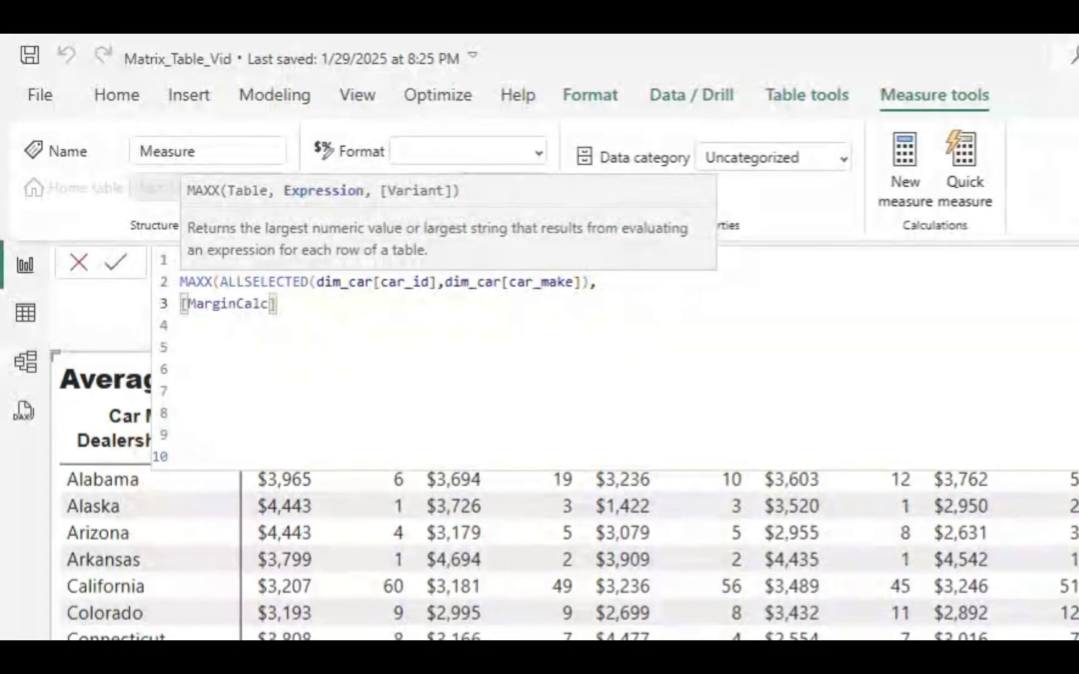
pyautogui.write(')')
# Add a RETURN section containing an IF function with the logical test [MarginCalc]=MaxUnits
pyautogui.press('Return')
pyautogui.press('Return')
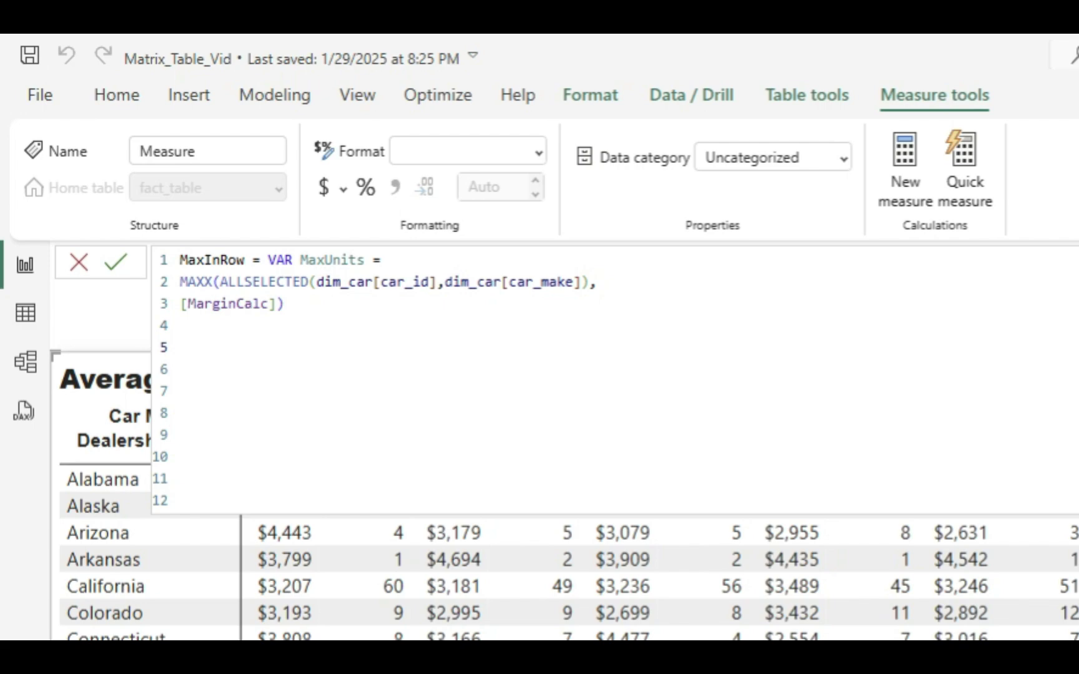
pyautogui.write('RETURN')
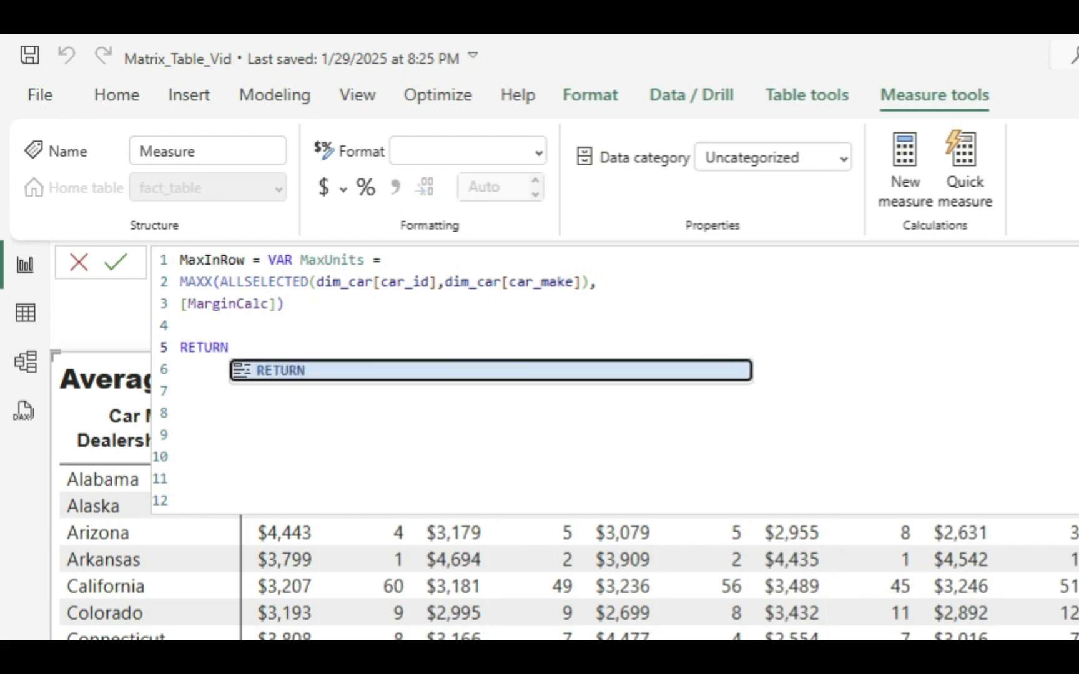
pyautogui.press('Return')
pyautogui.press('Return')
pyautogui.write('IF(')
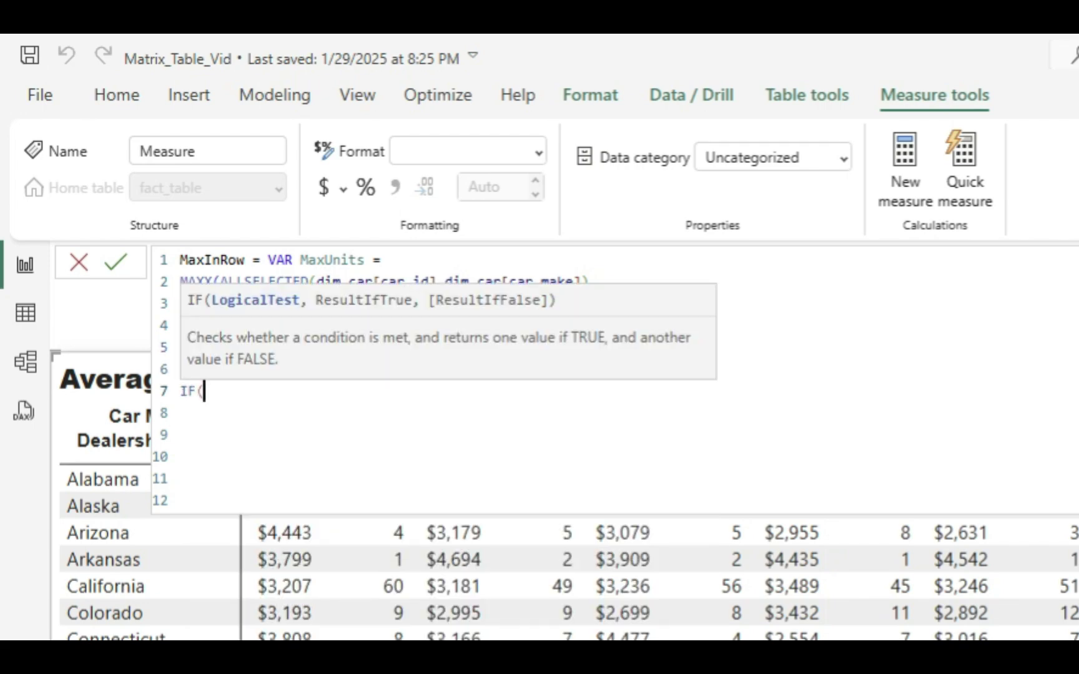
pyautogui.write('mar')
pyautogui.press('Tab')
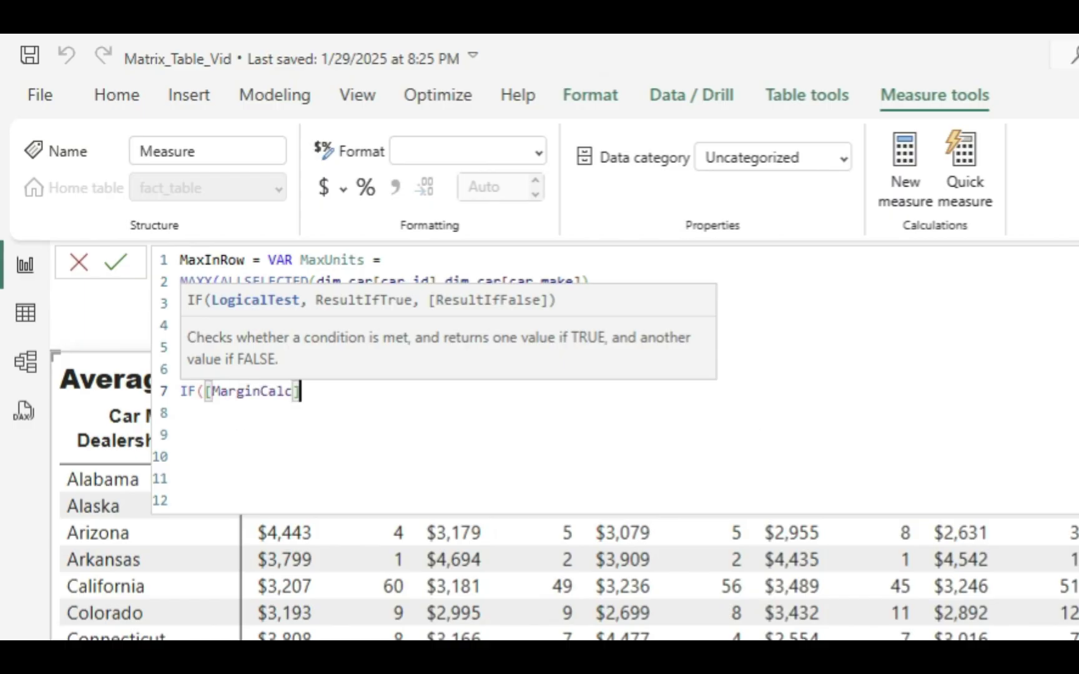
pyautogui.write('=max')
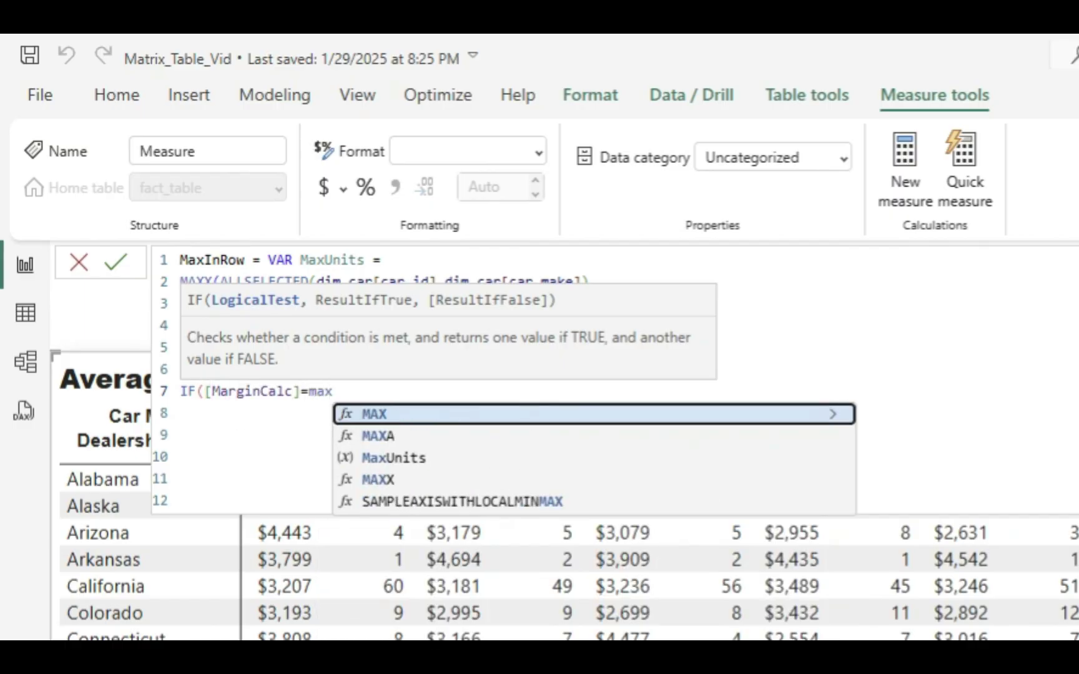
pyautogui.press('Down')
pyautogui.press('Down')
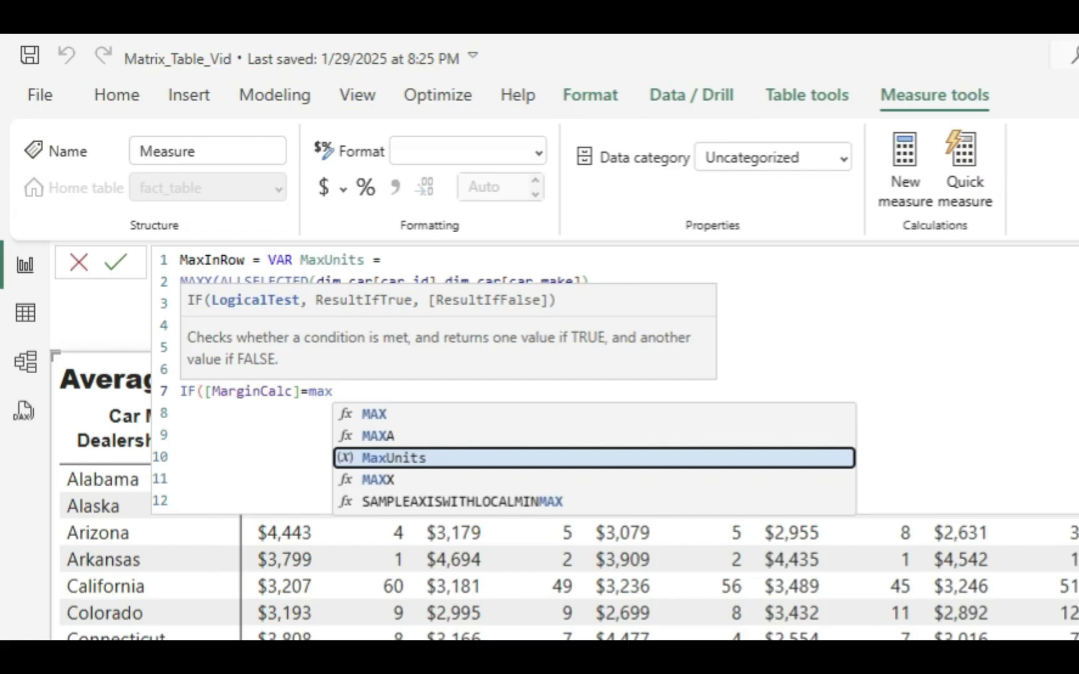
pyautogui.press('Tab')
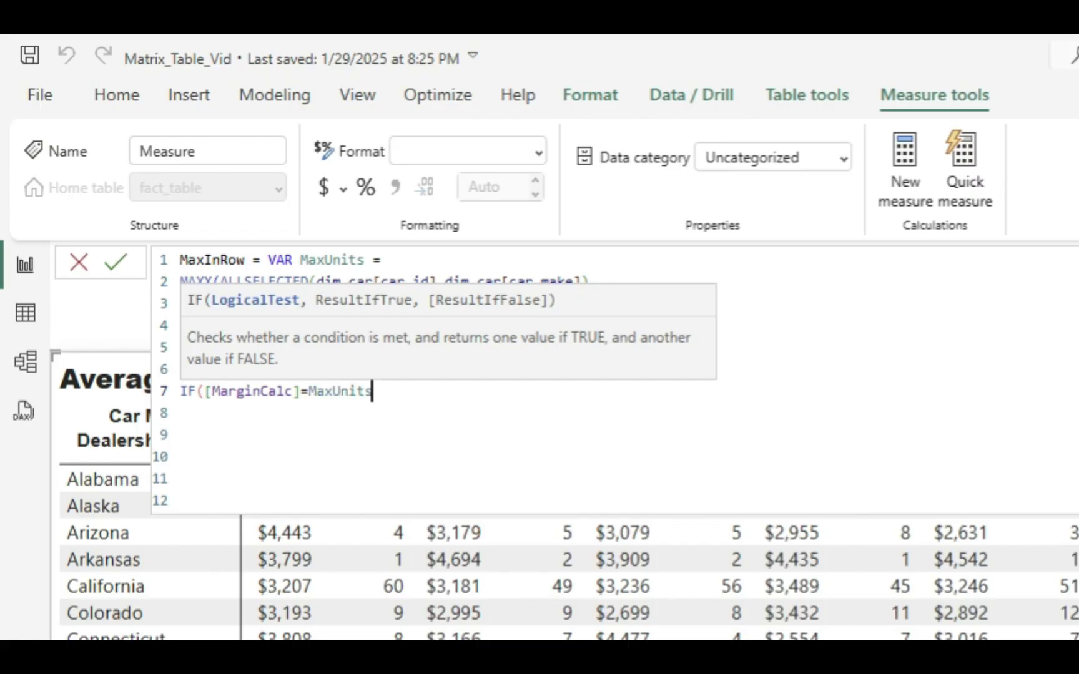
# Set the IF function's true result to "#B2CEE7", close it and commit the MaxInRow measure
pyautogui.write(',"')
pyautogui.write('#')
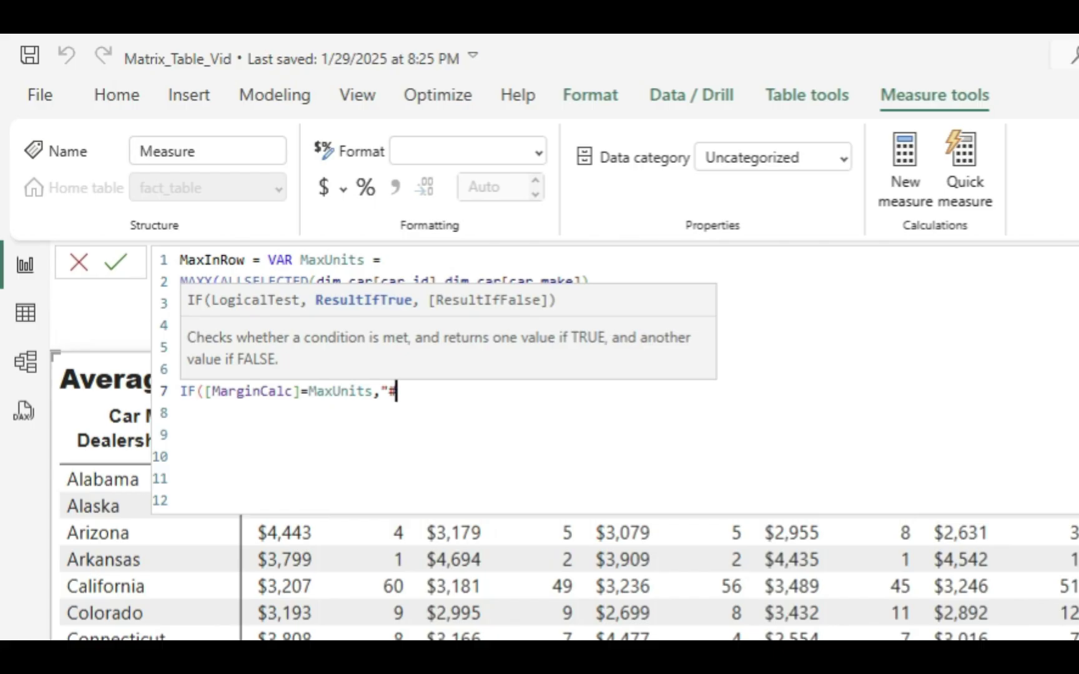
pyautogui.write('B2CEE7"')
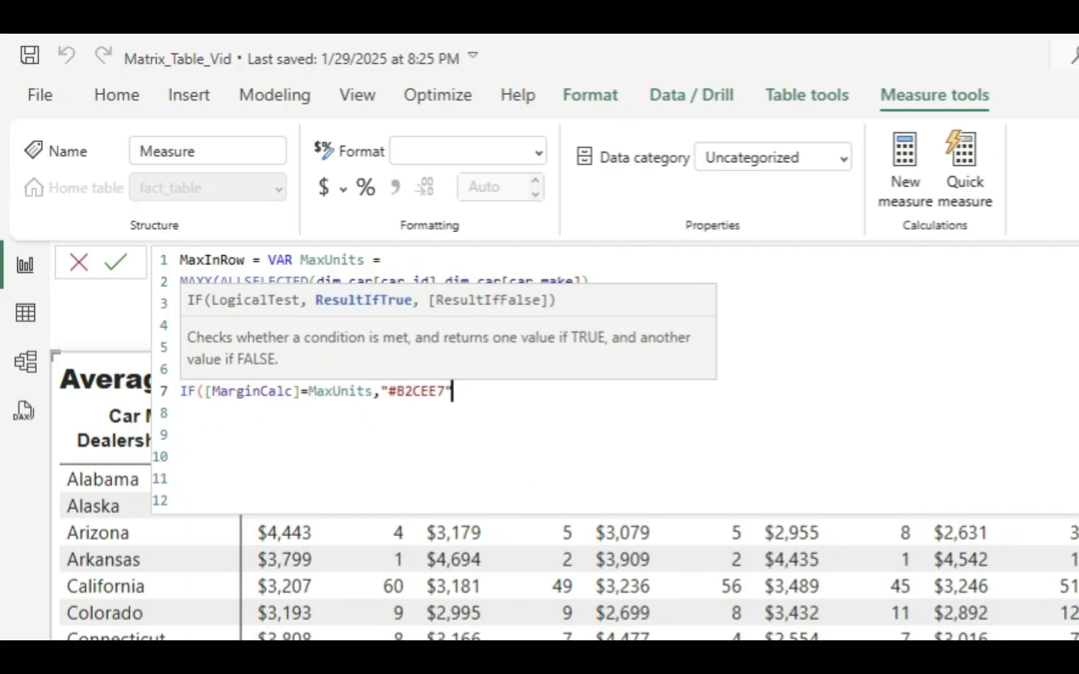
pyautogui.write(')')
pyautogui.press('Return')
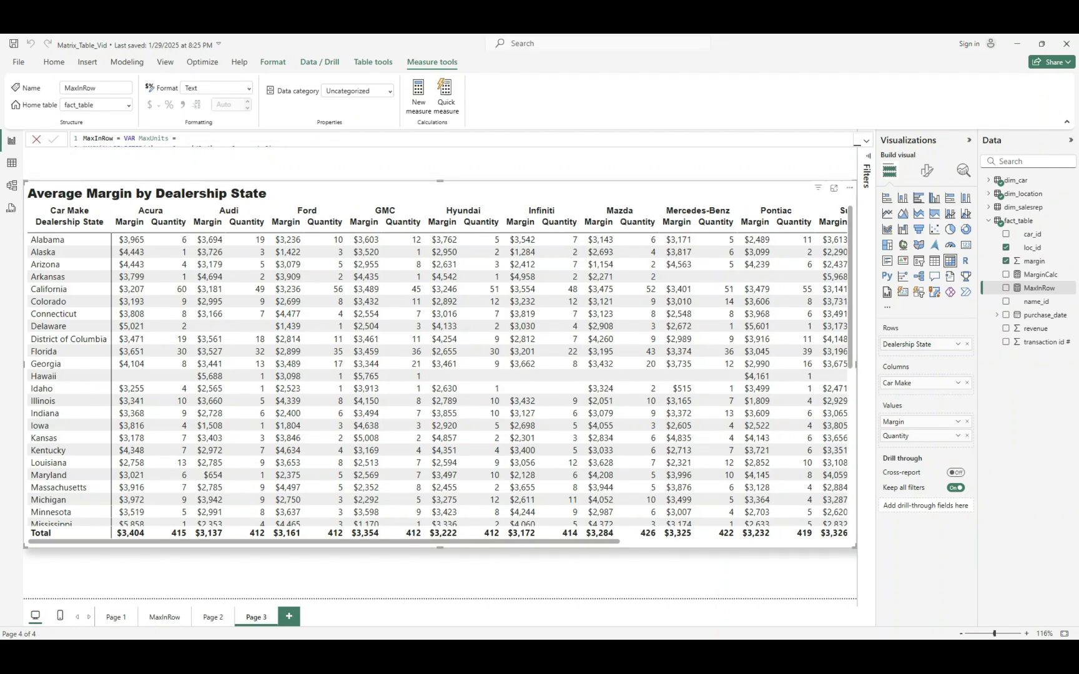
# Turn on background color in the matrix visual's cell elements for the Margin series
pyautogui.click(743, 164)
pyautogui.click(687, 195)
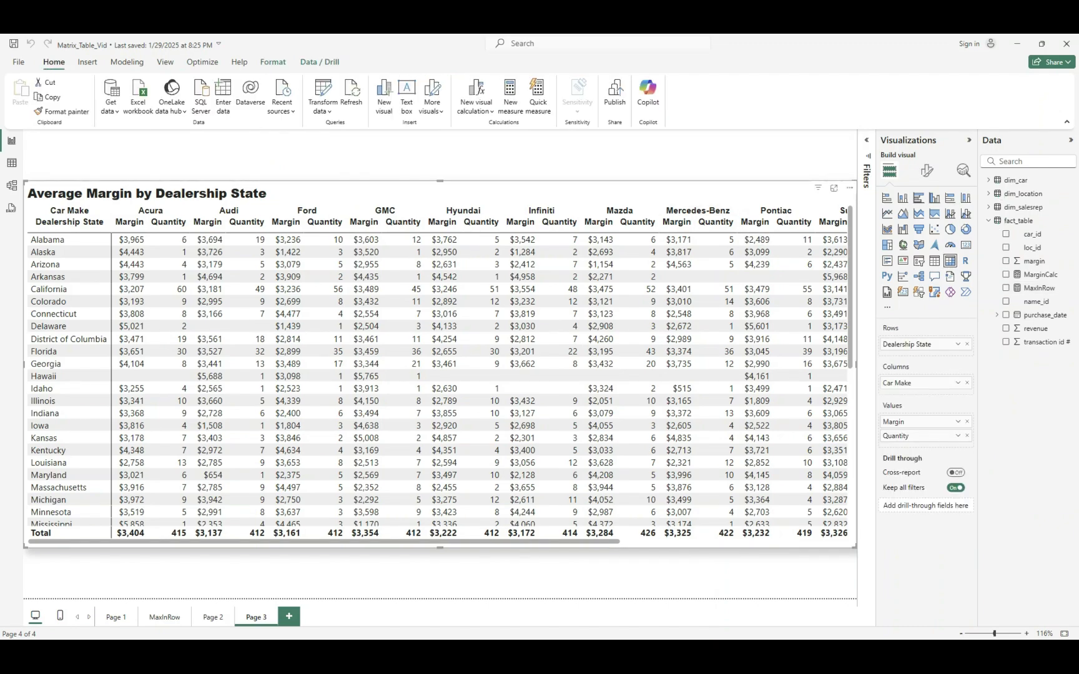
pyautogui.click(926, 170)
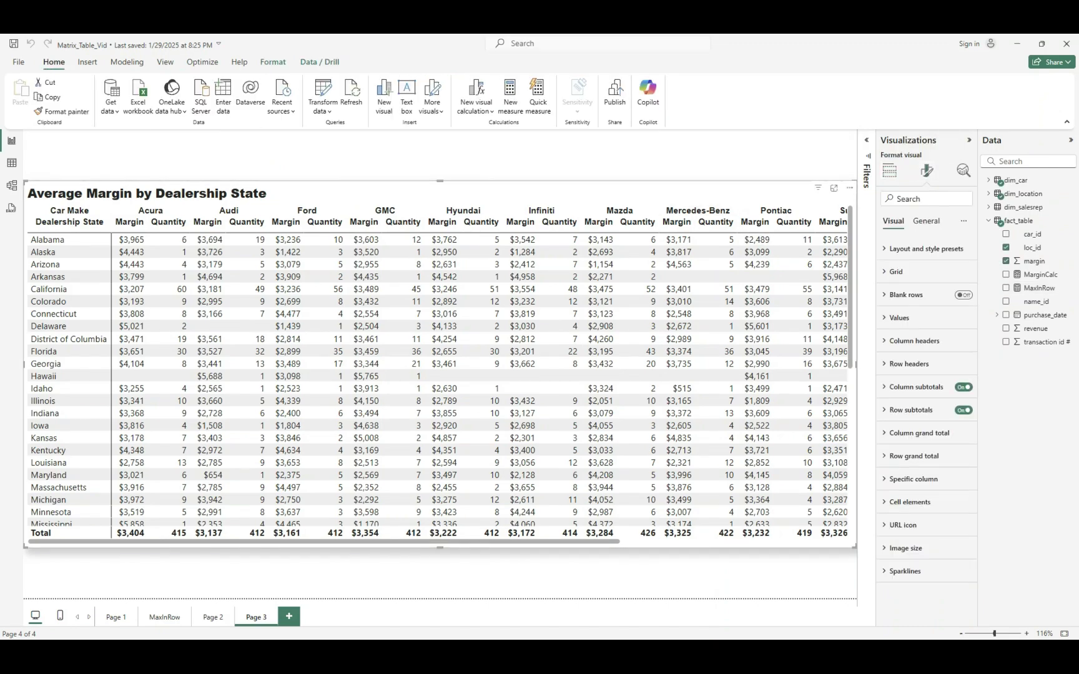
pyautogui.click(910, 502)
pyautogui.scroll(-3, 910, 502)
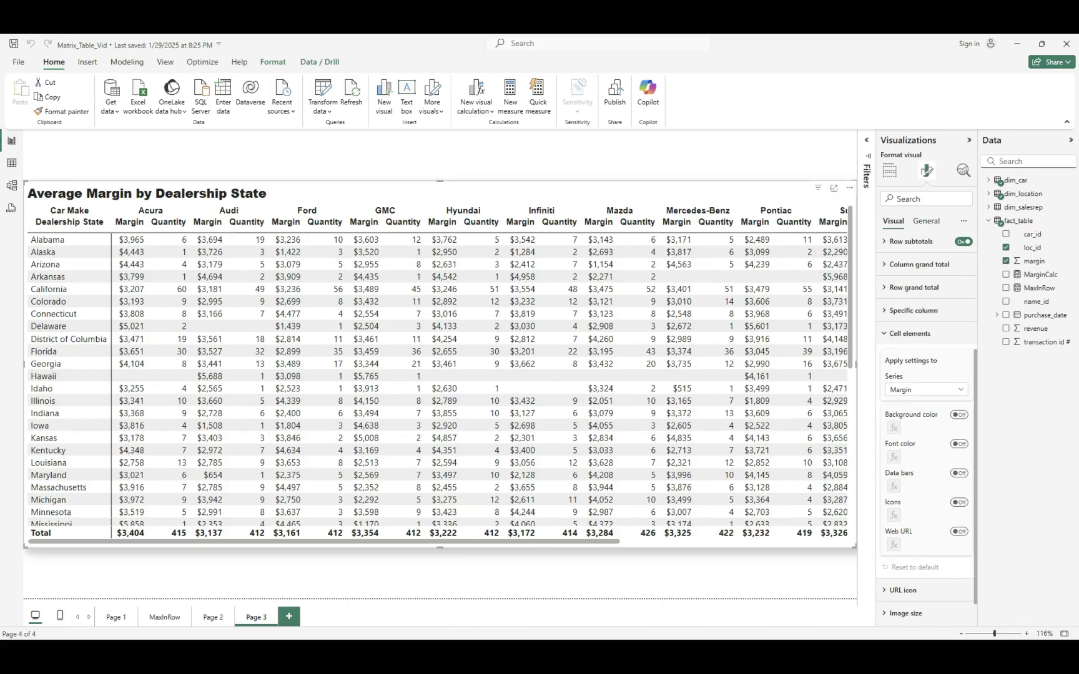
pyautogui.click(959, 414)
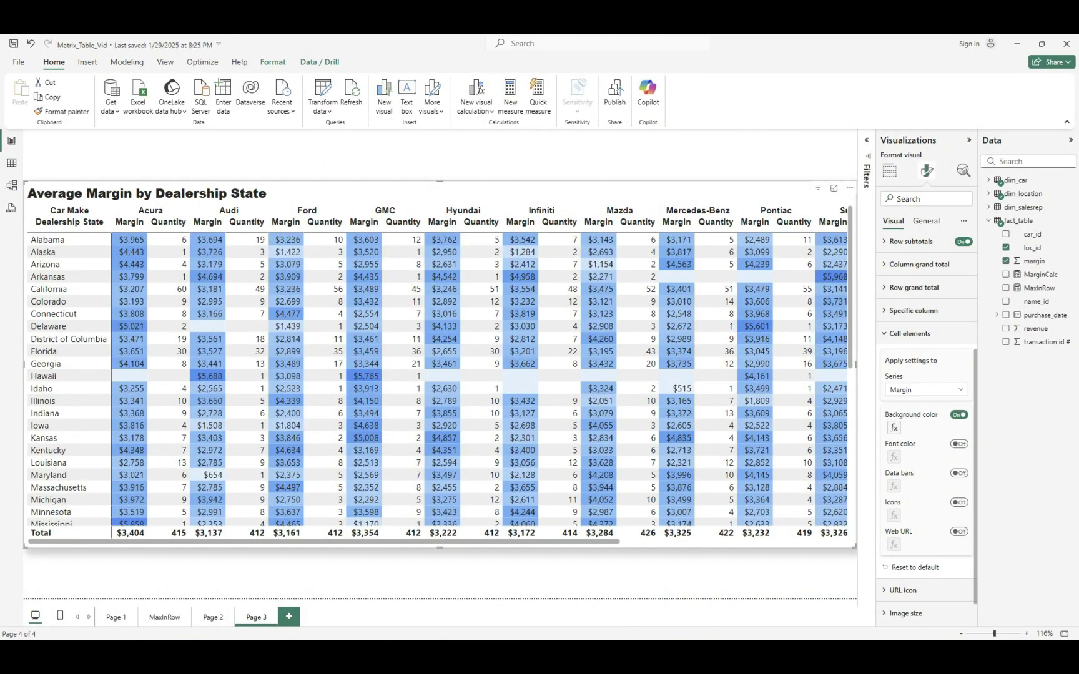
# Format the Margin background color by field value, based on the MaxInRow measure from fact_table and applied to values only
pyautogui.click(894, 428)
pyautogui.click(366, 219)
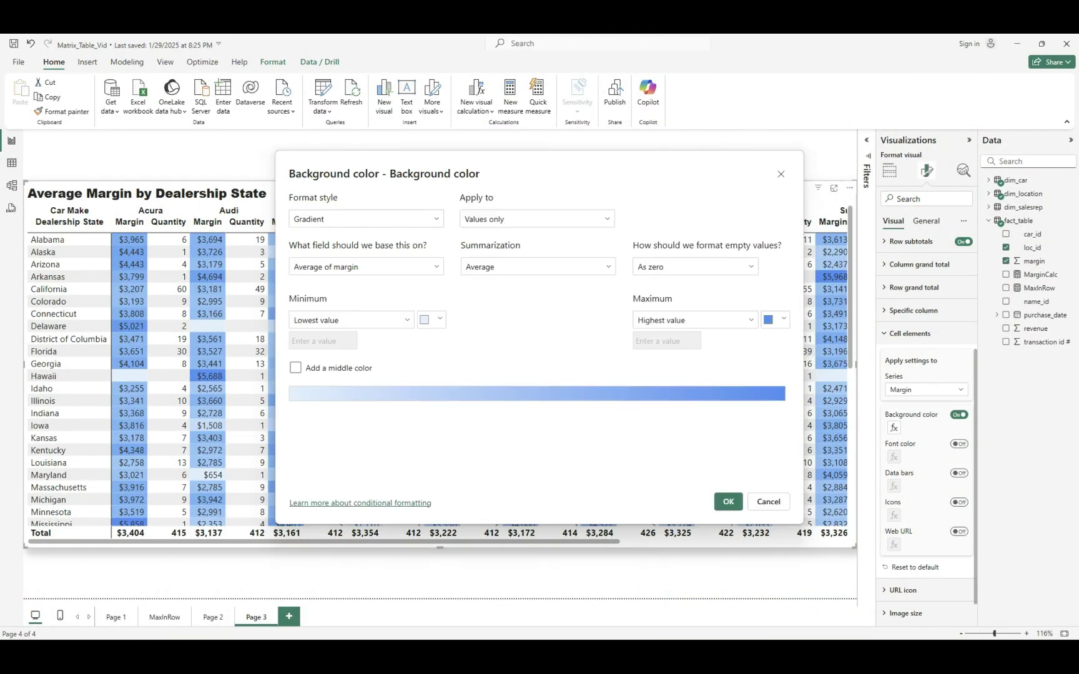
pyautogui.click(350, 273)
pyautogui.click(366, 266)
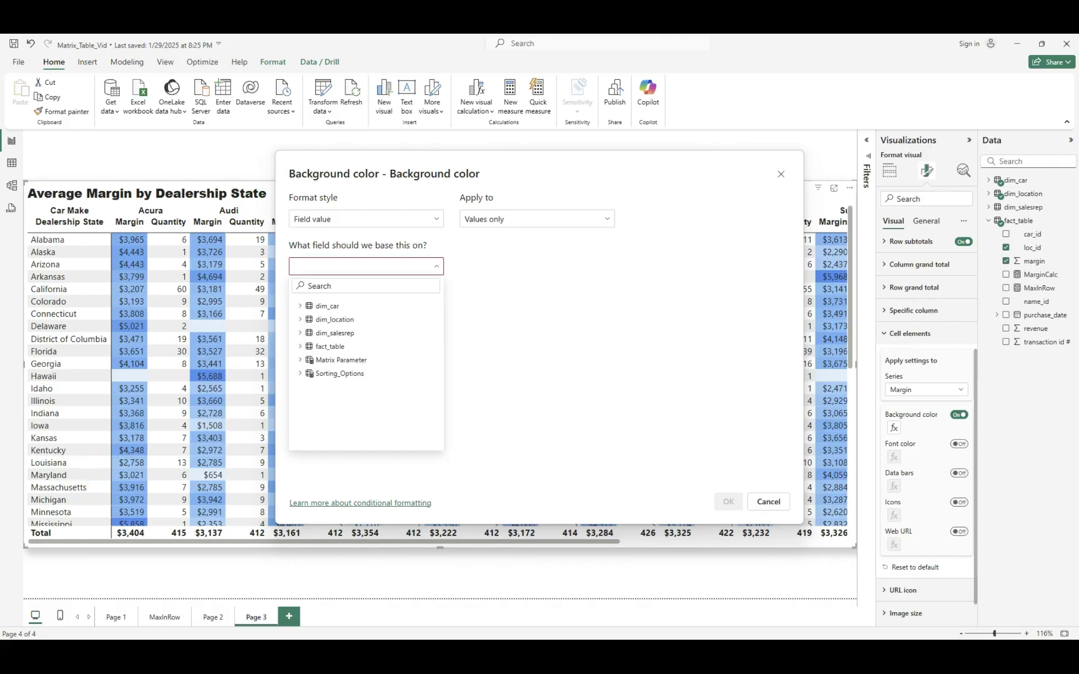
pyautogui.write('maxin')
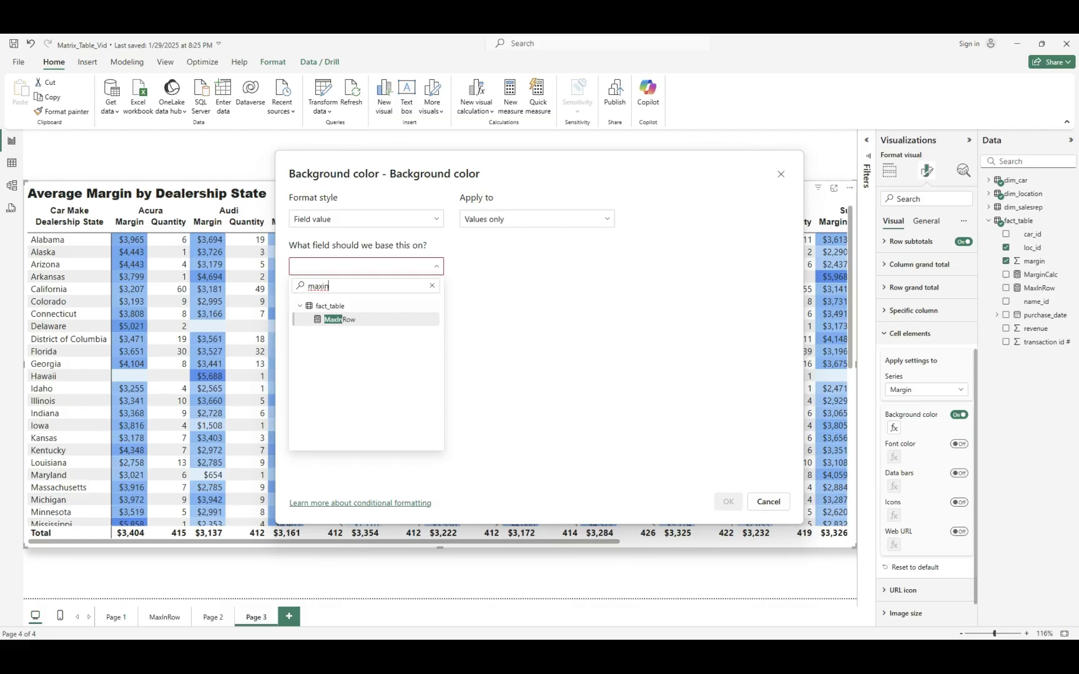
pyautogui.click(339, 319)
pyautogui.click(728, 501)
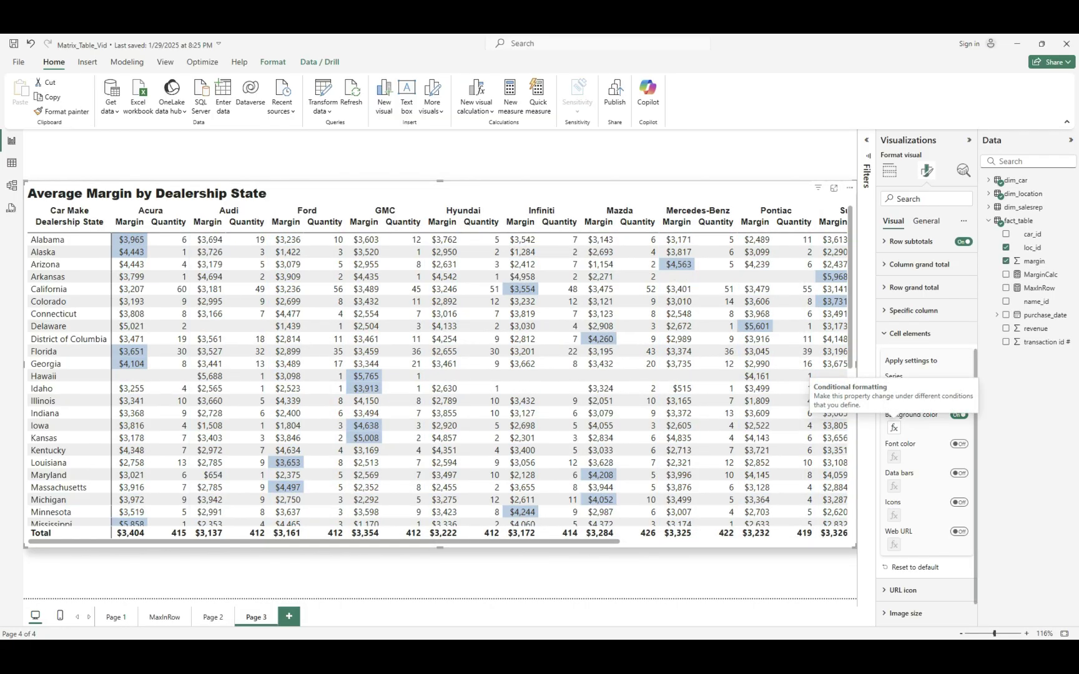
# Collapse the Visualizations and Data panes and examine the margin highlighting across the matrix's car makes
pyautogui.click(969, 141)
pyautogui.click(1070, 141)
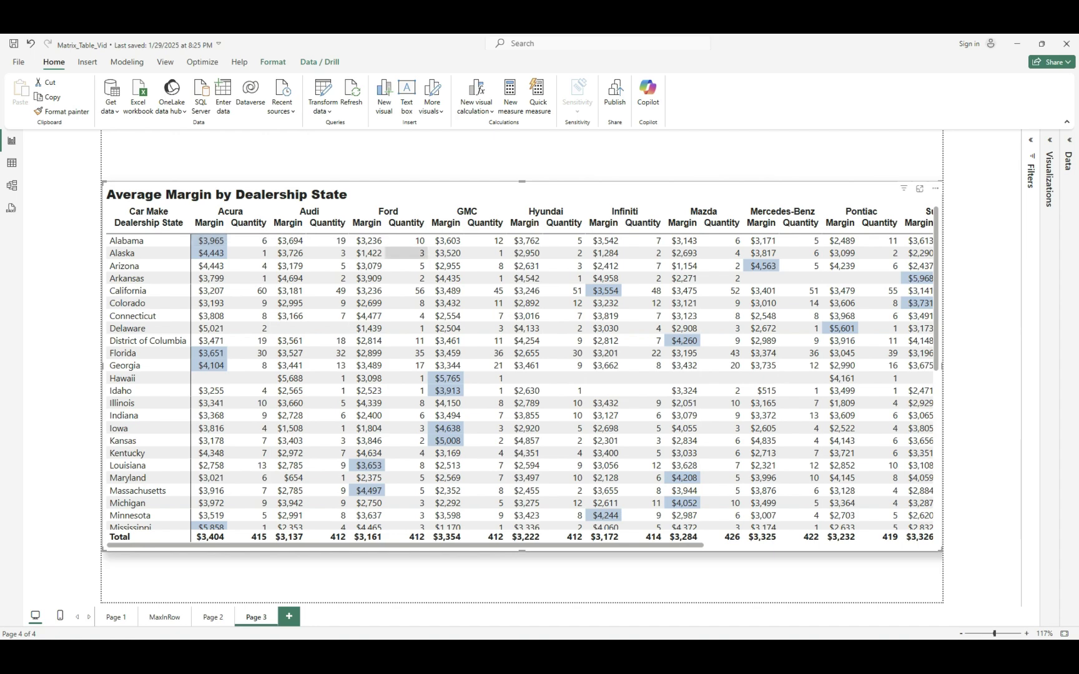
pyautogui.hscroll(3, 520, 378)
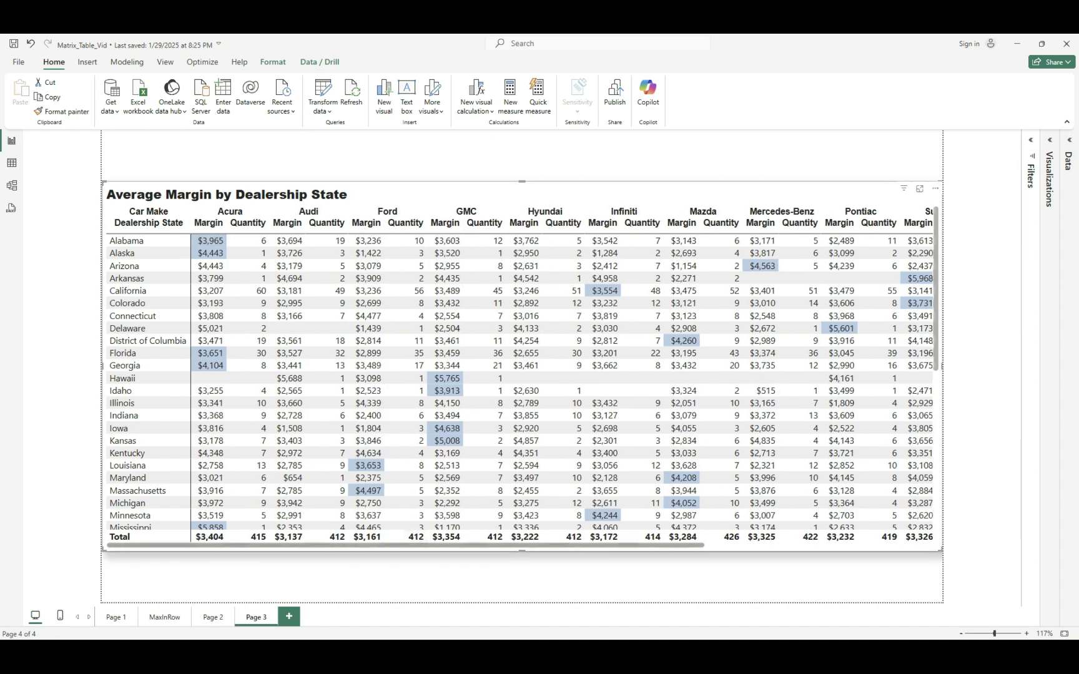
pyautogui.hscroll(5, 521, 379)
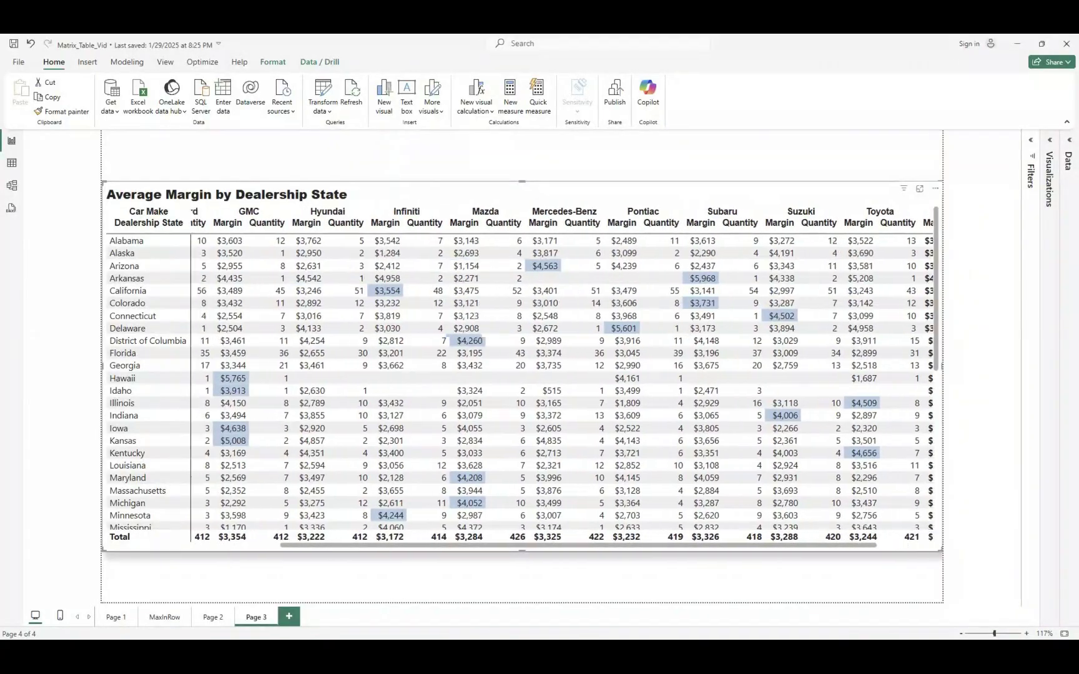